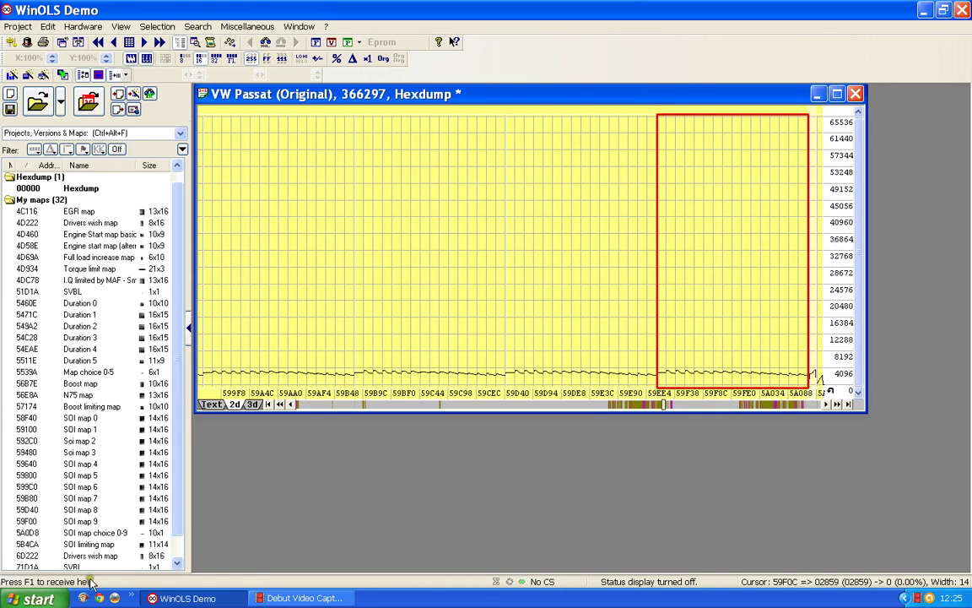
Review the temperature assignments in the SOI map choice 0-9 map and close it, and open SOI map 9.
{"action": "double_click", "coordinate": [110, 533]}
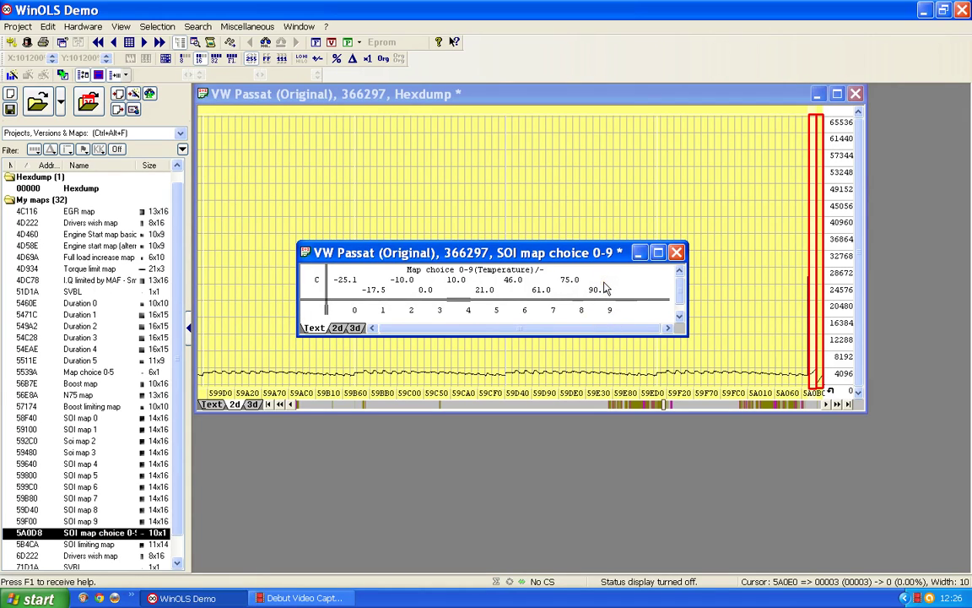
{"action": "left_click", "coordinate": [676, 253]}
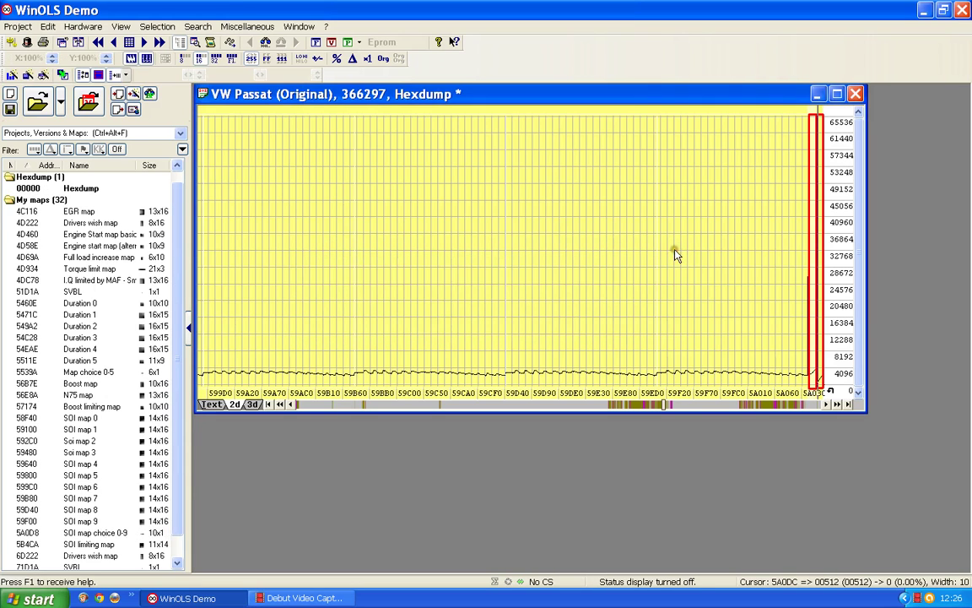
{"action": "left_click", "coordinate": [87, 522]}
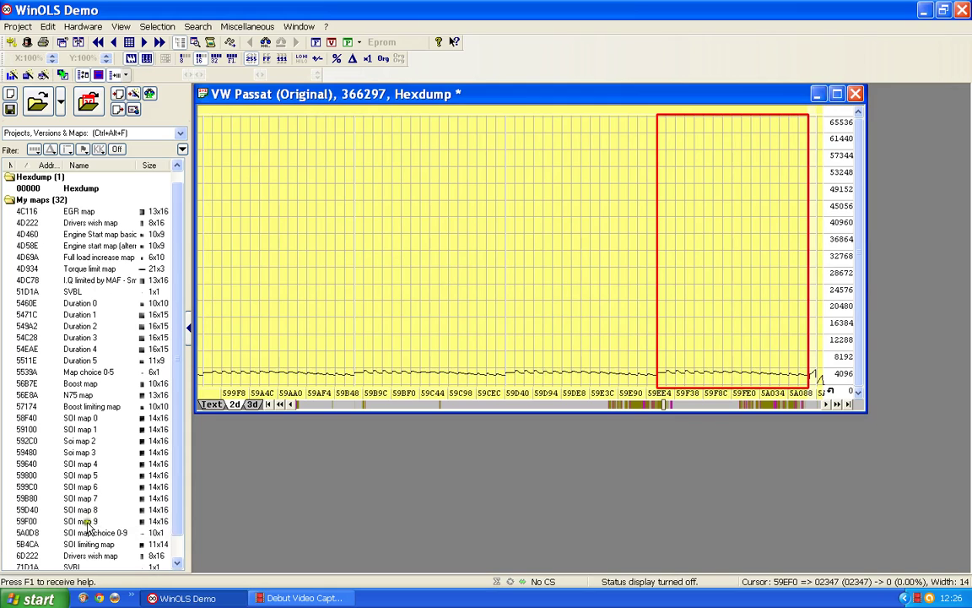
{"action": "double_click", "coordinate": [87, 523]}
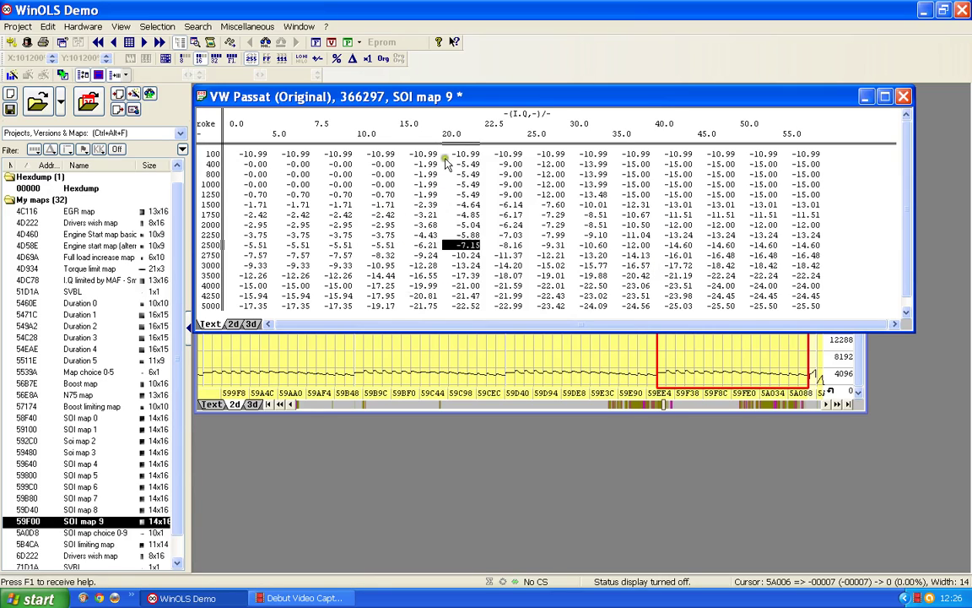
Check the factor and offset in the properties of SOI map 9, accepting the dialog without changes.
{"action": "left_click", "coordinate": [496, 227]}
{"action": "key", "text": "ctrl+e"}
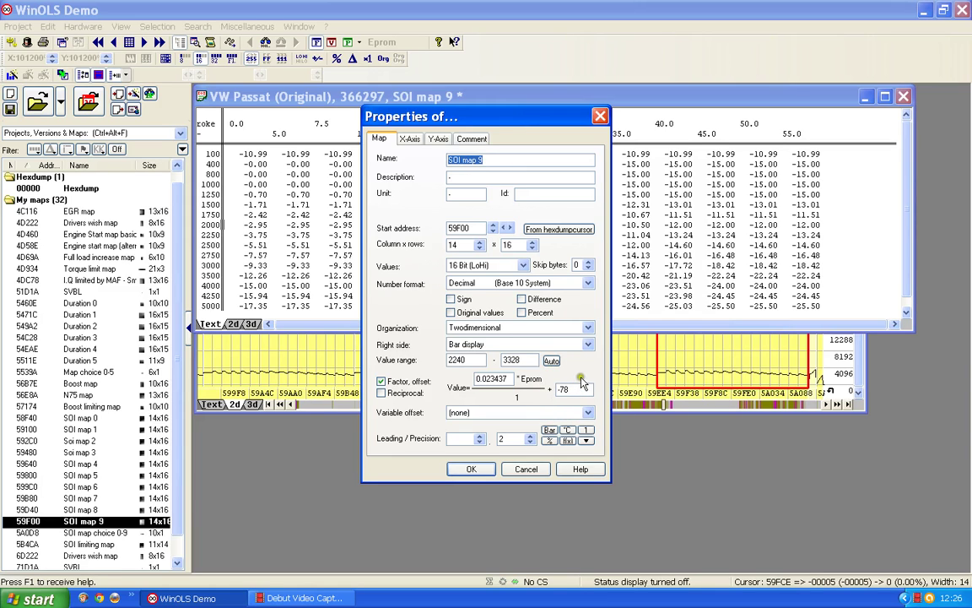
{"action": "left_click", "coordinate": [481, 473]}
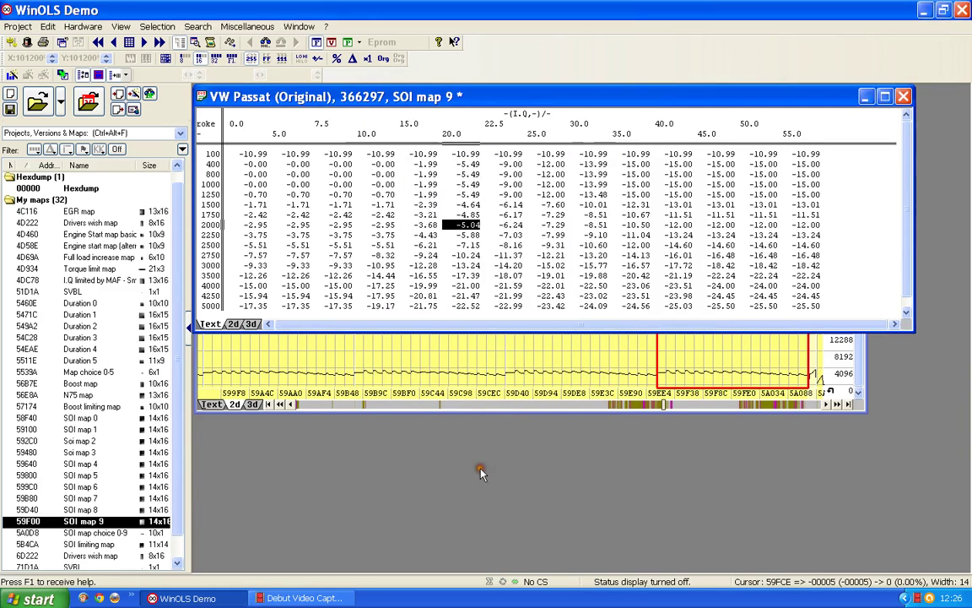
{"action": "key", "text": "Up"}
{"action": "key", "text": "Up"}
{"action": "key", "text": "Left"}
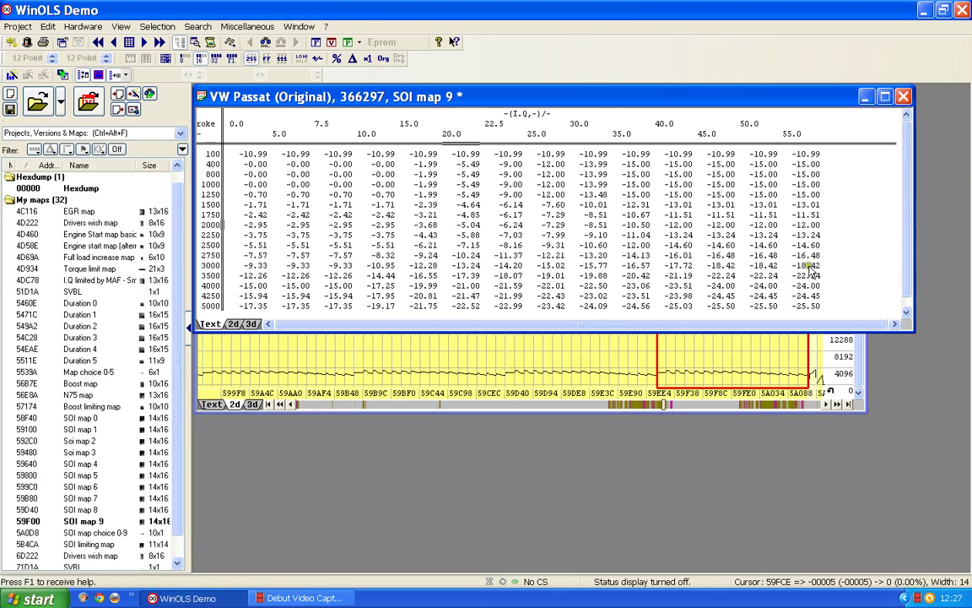
{"action": "key", "text": "Down"}
{"action": "key", "text": "Down"}
{"action": "key", "text": "Right"}
{"action": "left_click", "coordinate": [373, 218]}
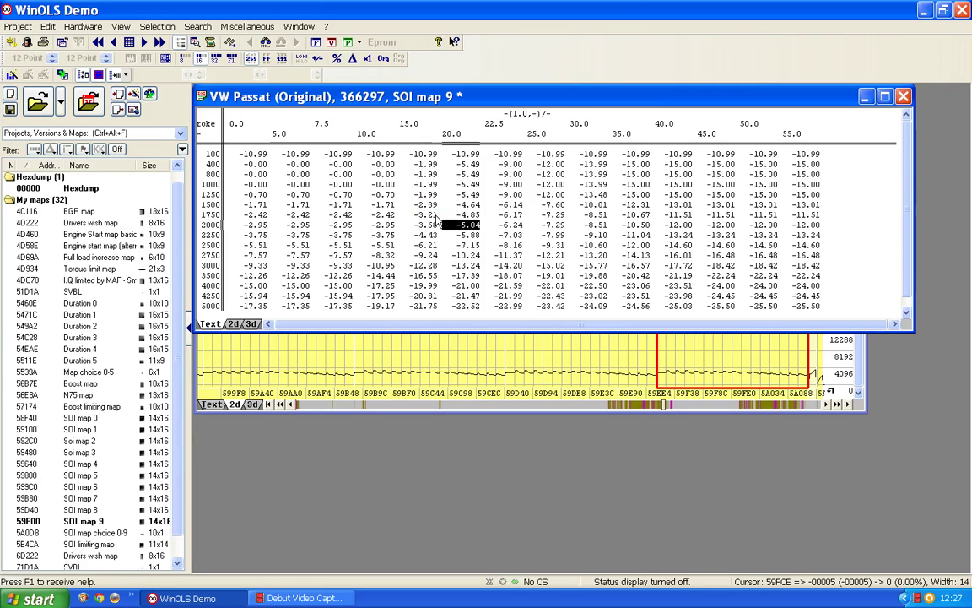
{"action": "left_click", "coordinate": [418, 208]}
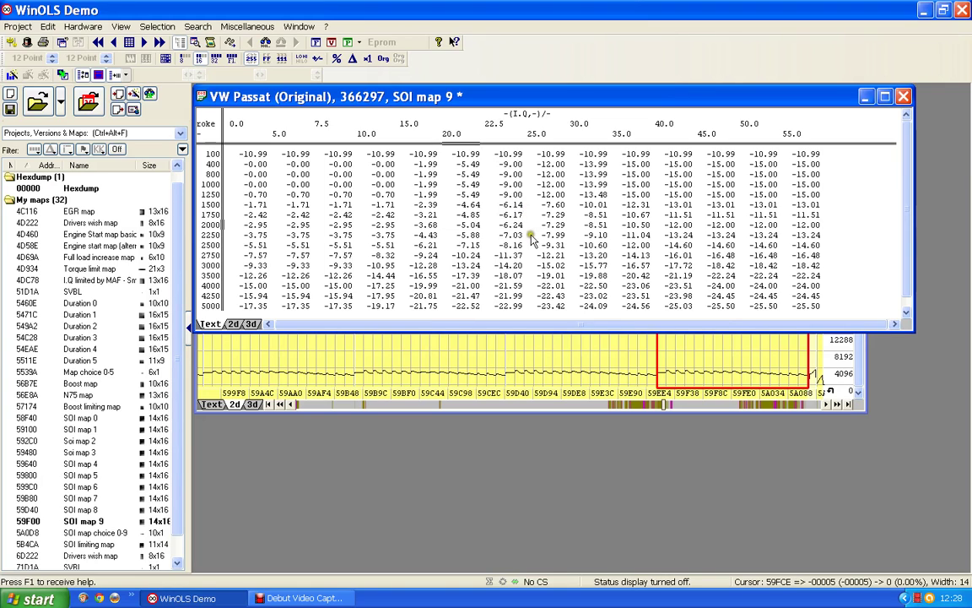
{"action": "left_click", "coordinate": [494, 217]}
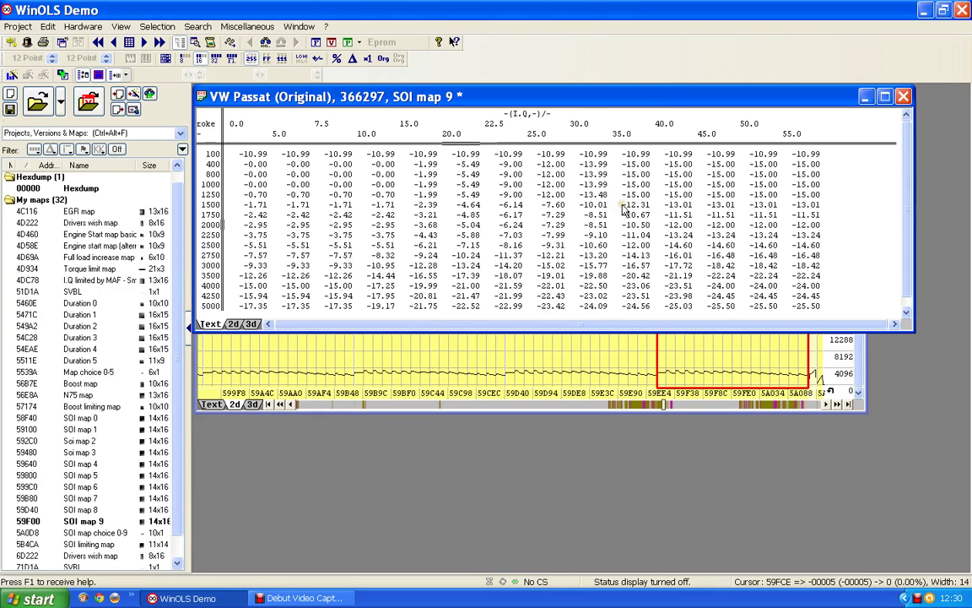
{"action": "key", "text": "Down"}
{"action": "key", "text": "Down"}
{"action": "key", "text": "Right"}
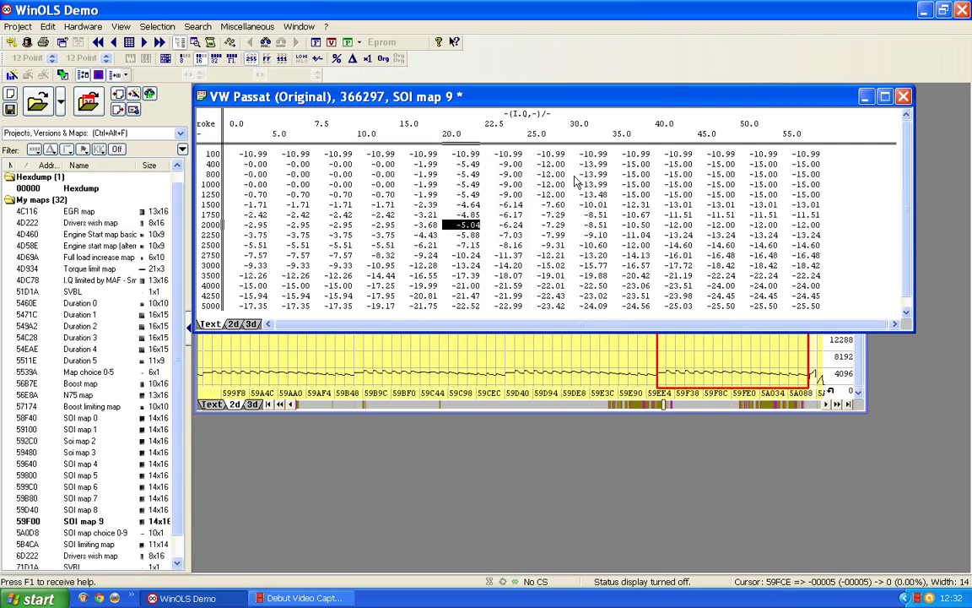
{"action": "left_click", "coordinate": [437, 202]}
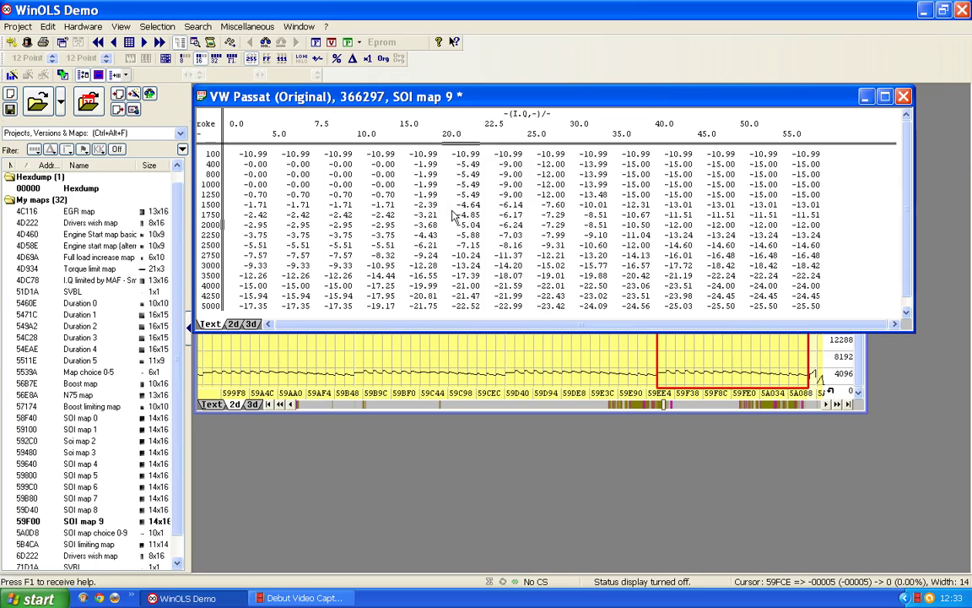
{"action": "left_click", "coordinate": [430, 164]}
{"action": "left_click", "coordinate": [365, 225]}
{"action": "left_click", "coordinate": [430, 188]}
{"action": "left_click", "coordinate": [465, 206]}
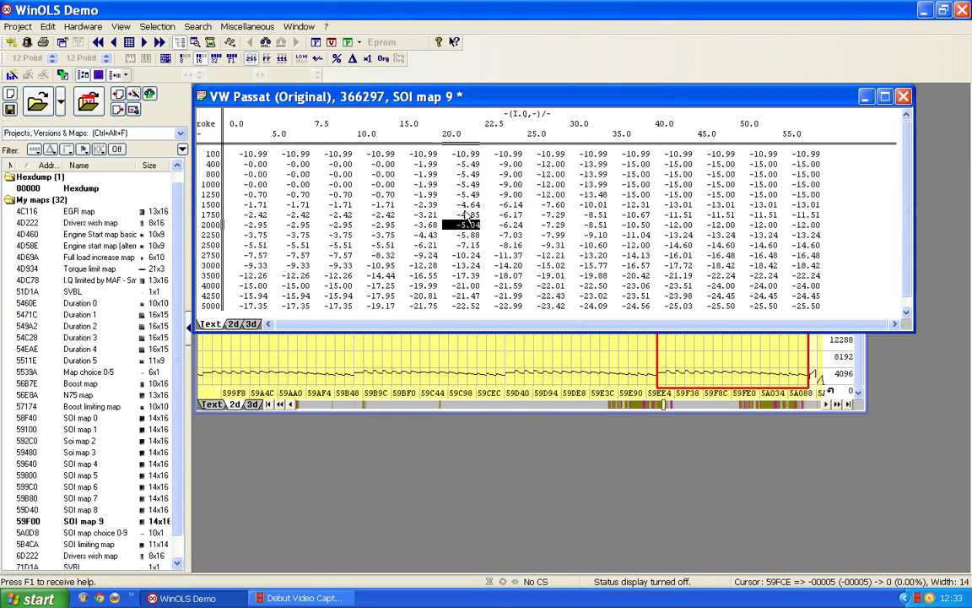
{"action": "left_click", "coordinate": [417, 241]}
{"action": "left_click", "coordinate": [602, 287]}
{"action": "left_click", "coordinate": [348, 237]}
{"action": "left_click", "coordinate": [448, 165]}
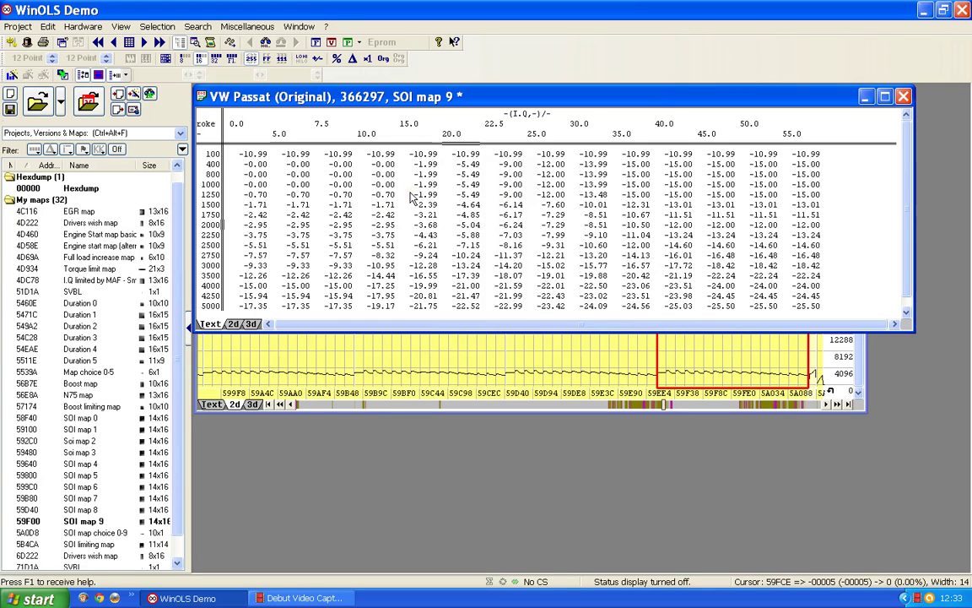
{"action": "left_click", "coordinate": [419, 206]}
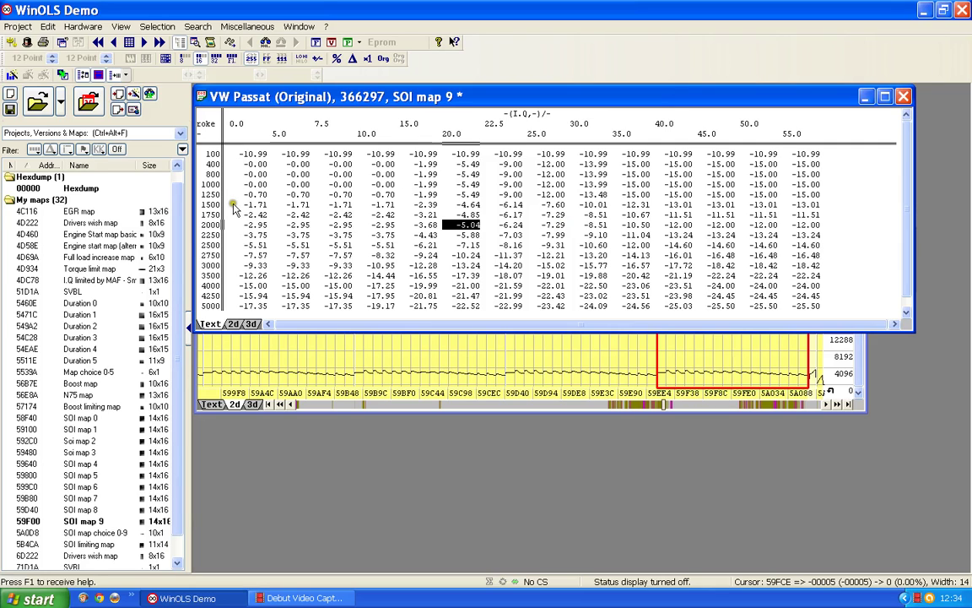
{"action": "key", "text": "Left"}
{"action": "key", "text": "Up"}
{"action": "key", "text": "Up"}
{"action": "key", "text": "Right"}
{"action": "key", "text": "Down"}
{"action": "key", "text": "Down"}
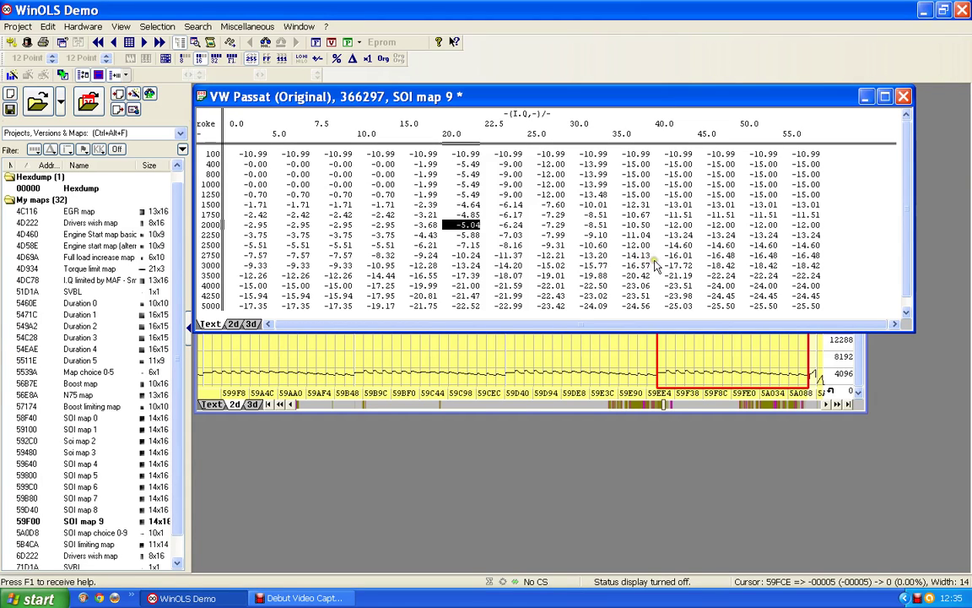
{"action": "key", "text": "Down"}
{"action": "key", "text": "Down"}
{"action": "key", "text": "Right"}
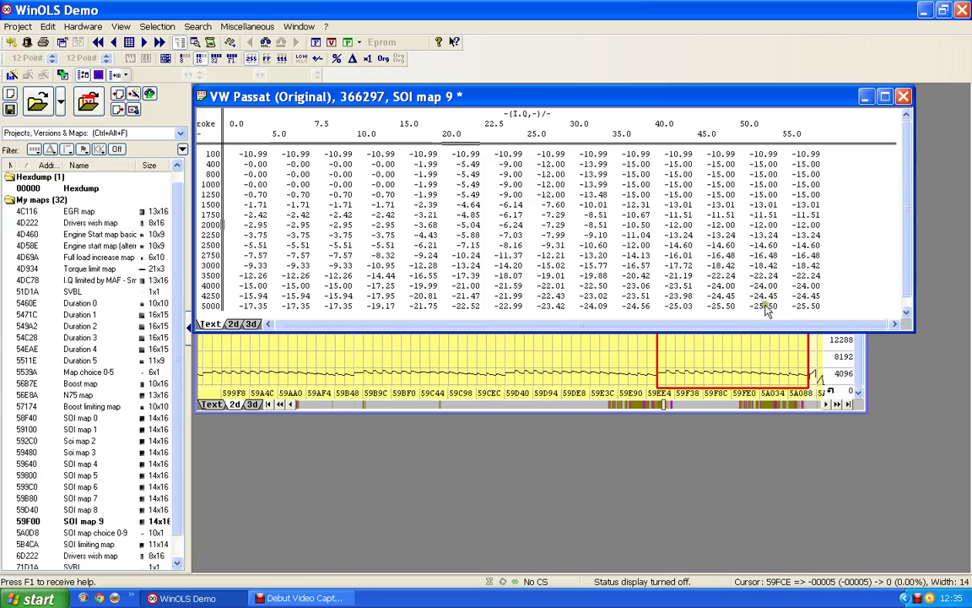
{"action": "key", "text": "Up"}
{"action": "key", "text": "Up"}
{"action": "key", "text": "Left"}
{"action": "key", "text": "Down"}
{"action": "key", "text": "Down"}
{"action": "key", "text": "Right"}
{"action": "left_click", "coordinate": [431, 205]}
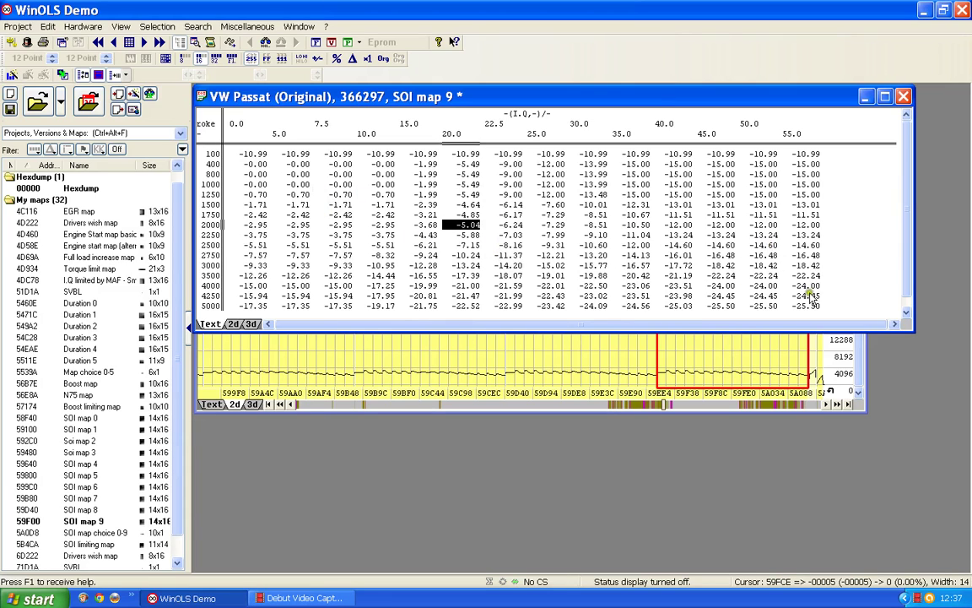
{"action": "left_click", "coordinate": [462, 224]}
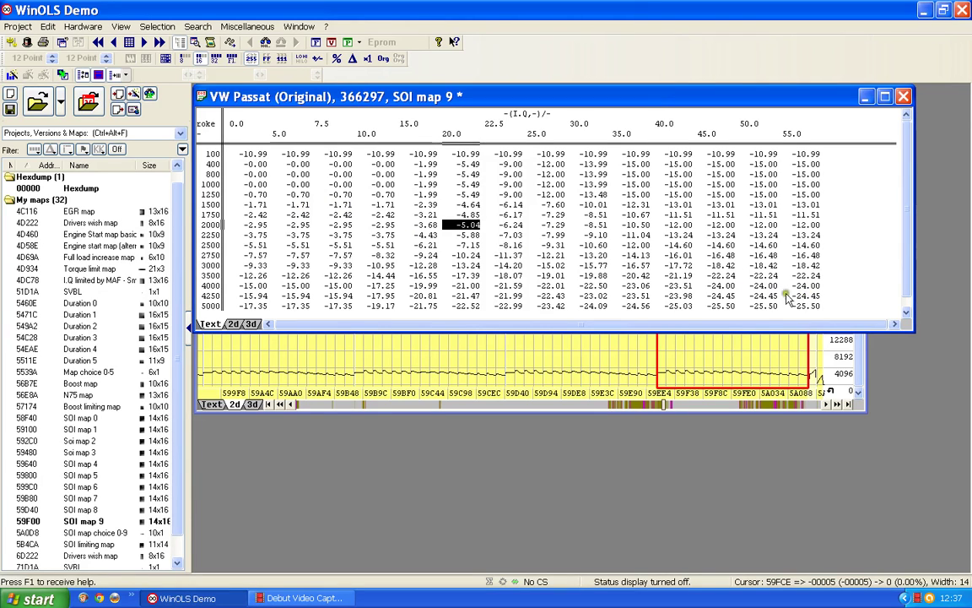